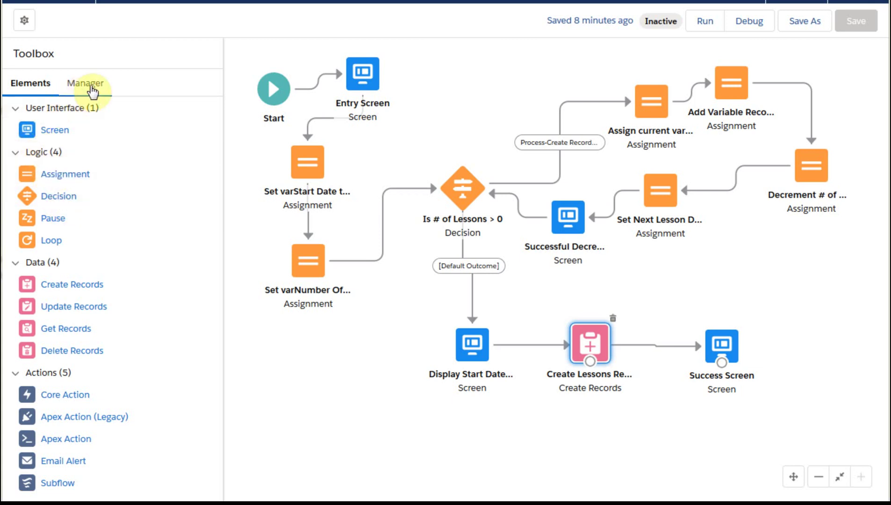
Show the flow's resources in the Manager tab and deselect the Create Lessons element.
left_click(90, 86)
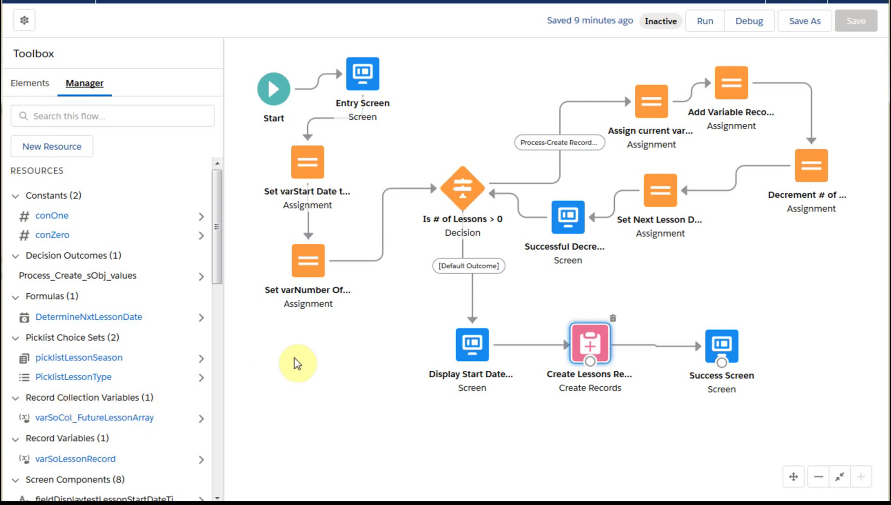
left_click(260, 167)
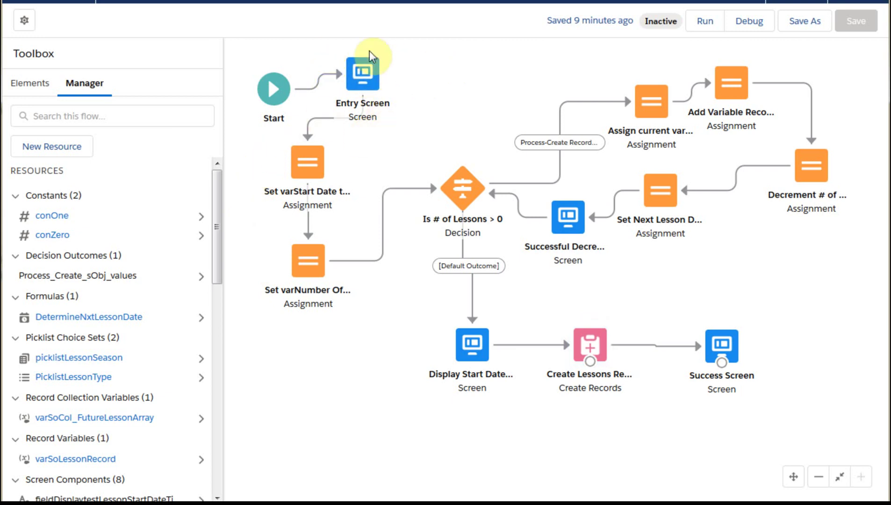
left_click_drag(366, 80, 365, 82)
double_click(365, 82)
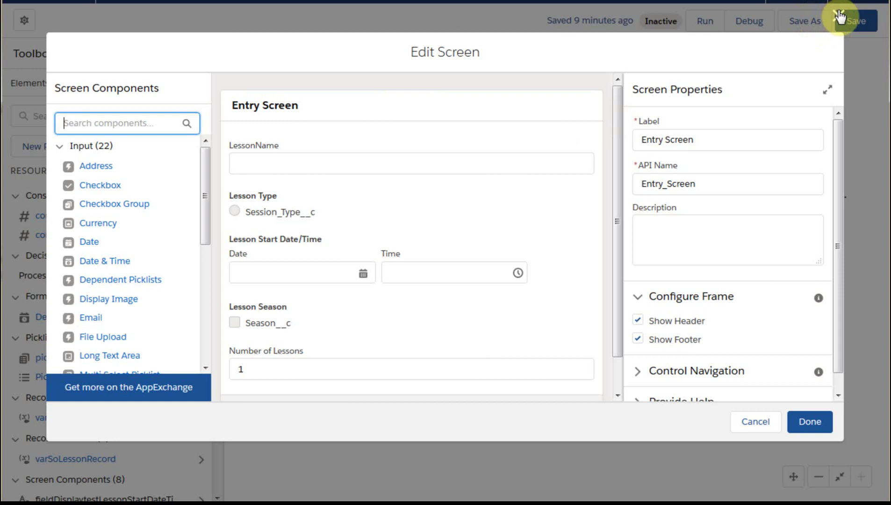
left_click(753, 421)
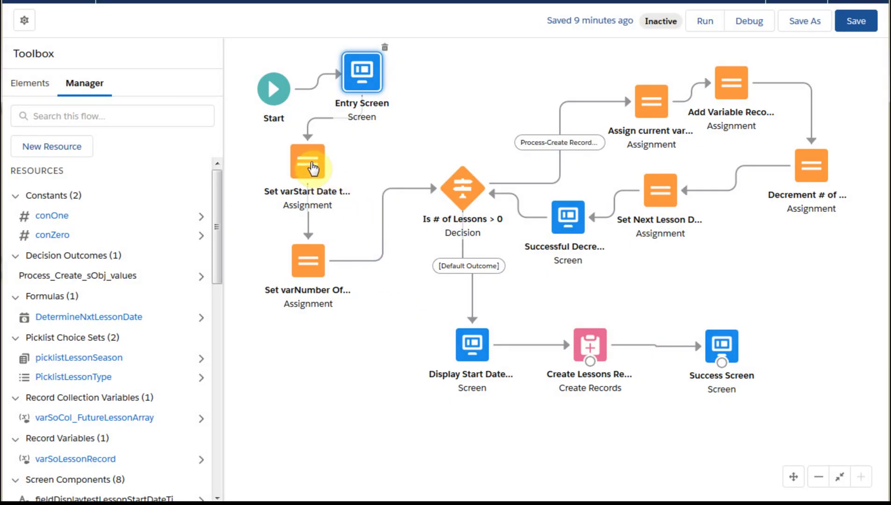
left_click(311, 164)
double_click(311, 164)
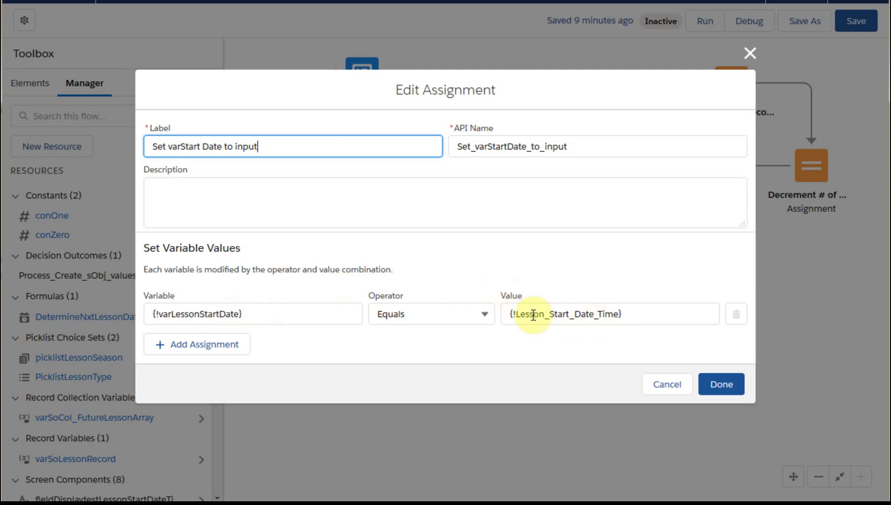
left_click(665, 388)
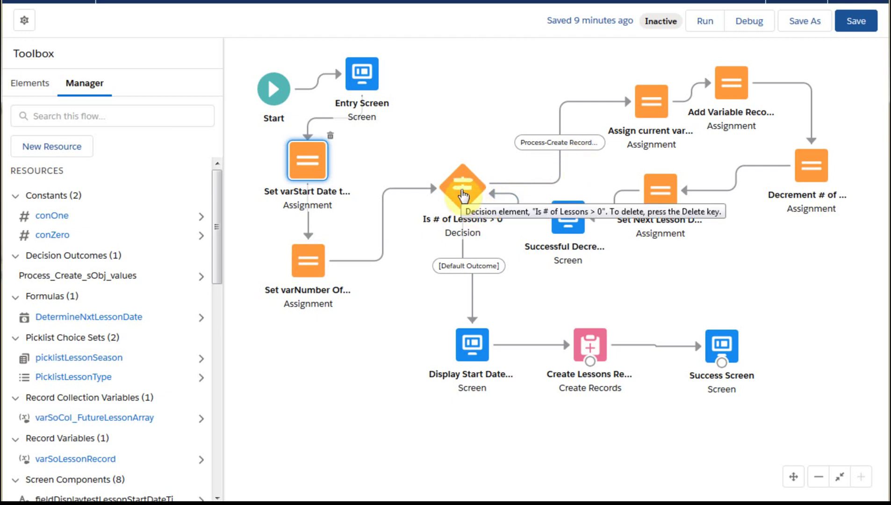
double_click(462, 194)
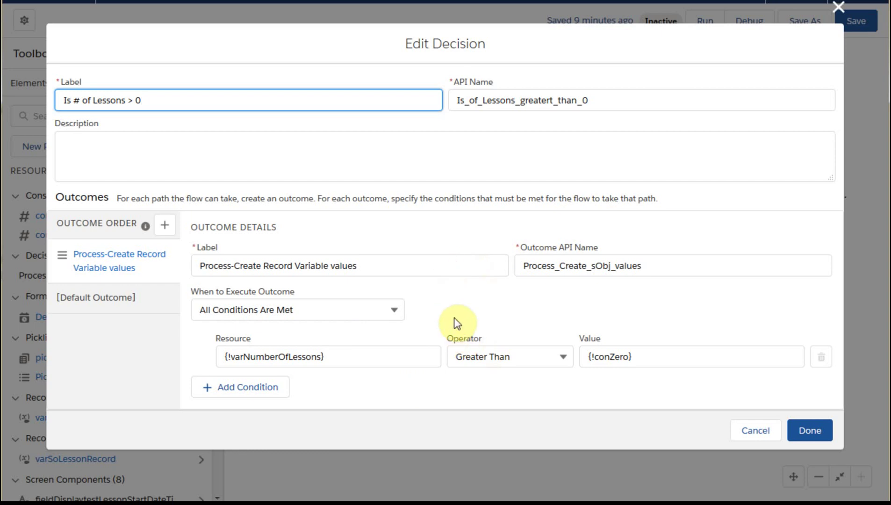
left_click(758, 431)
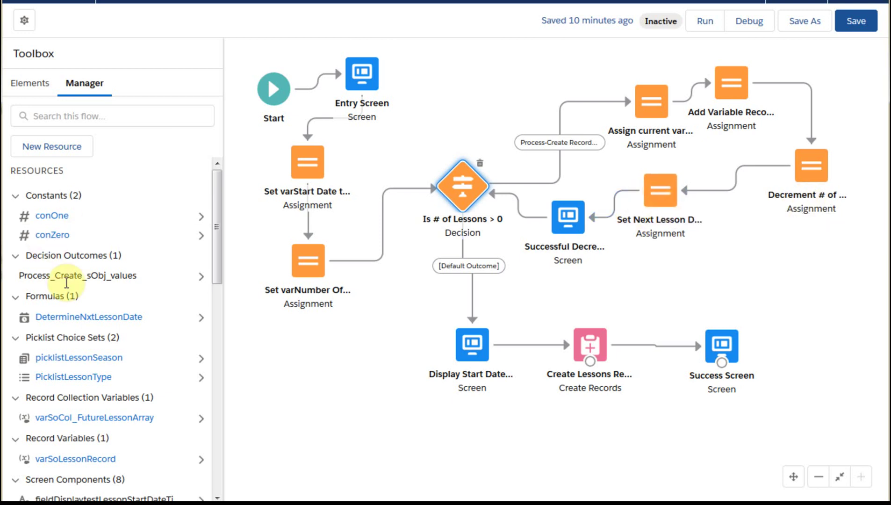
Review the DetermineNxtLessonDate formula and the 'Assign current variables' assignment, closing both unchanged.
left_click(71, 317)
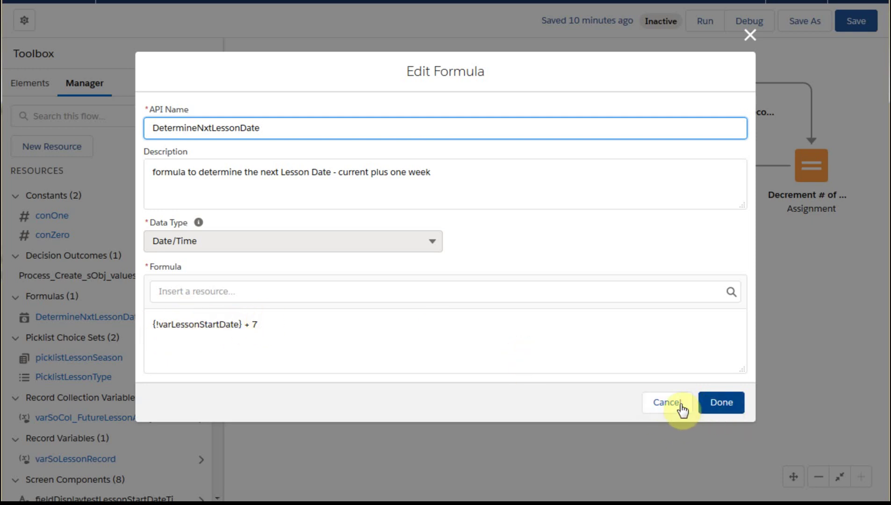
left_click(663, 405)
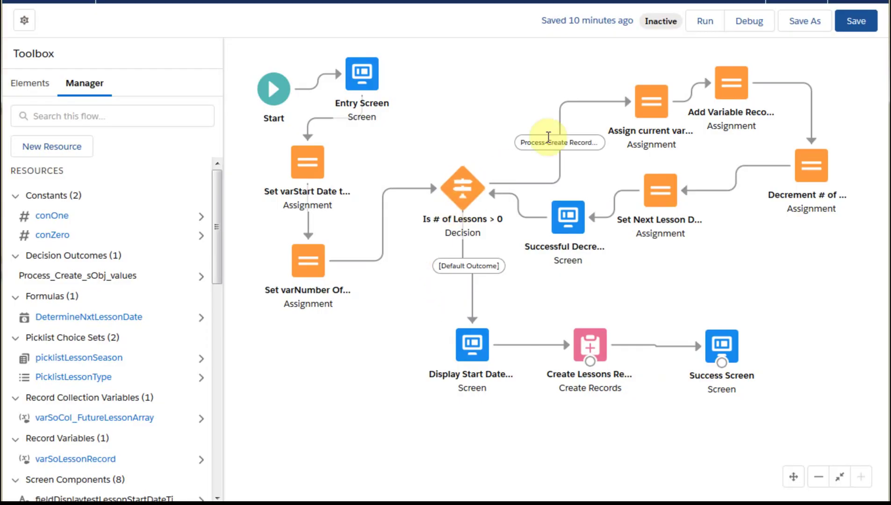
double_click(650, 111)
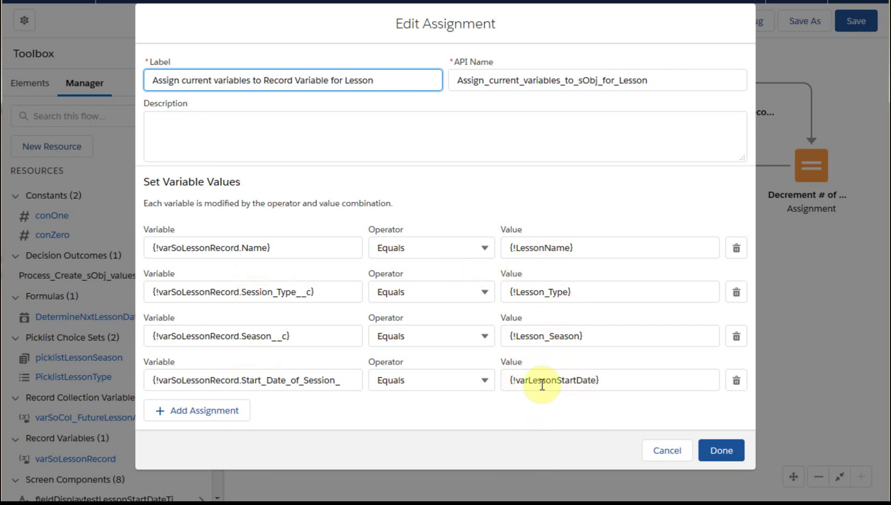
left_click(671, 452)
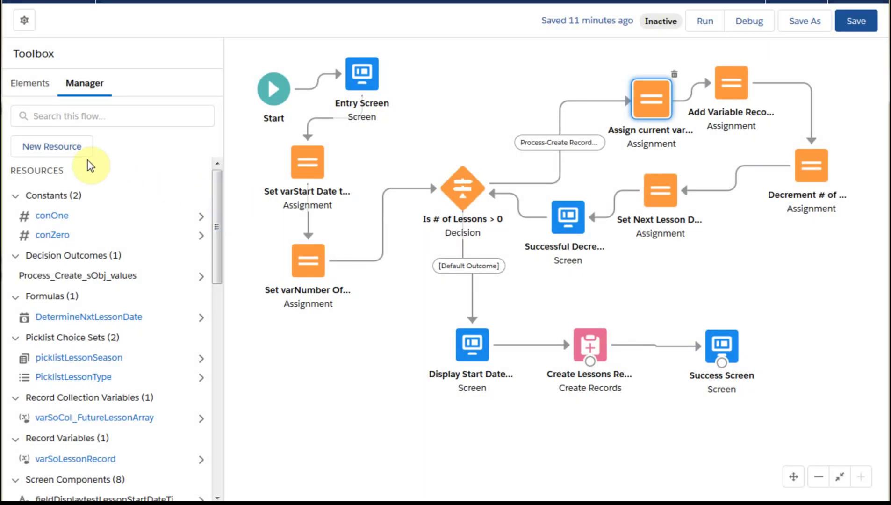
left_click(71, 148)
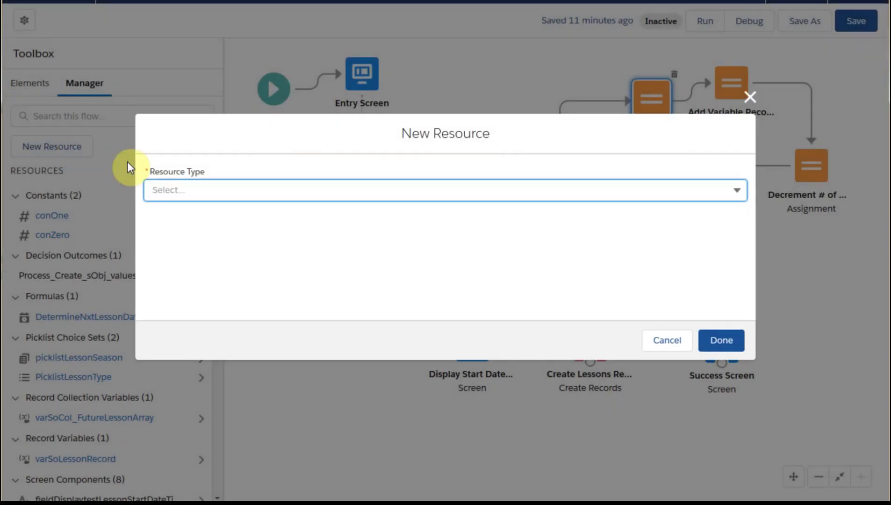
left_click(385, 189)
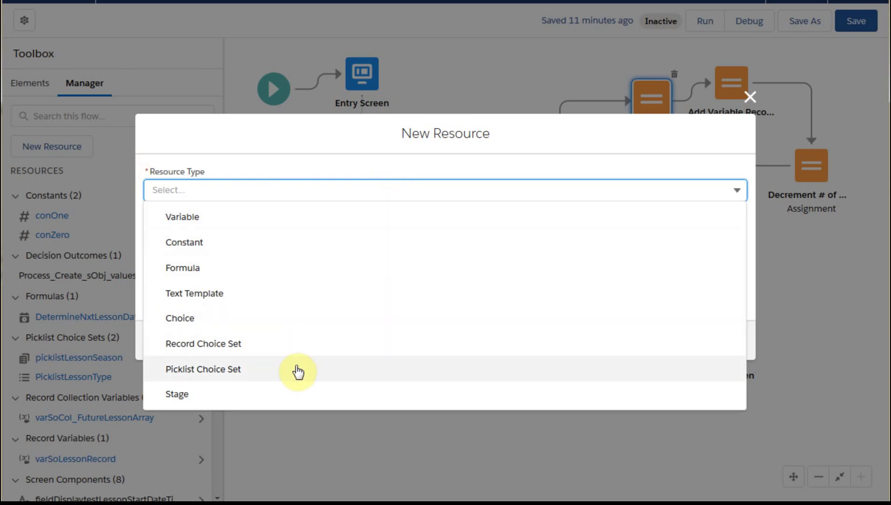
left_click(239, 220)
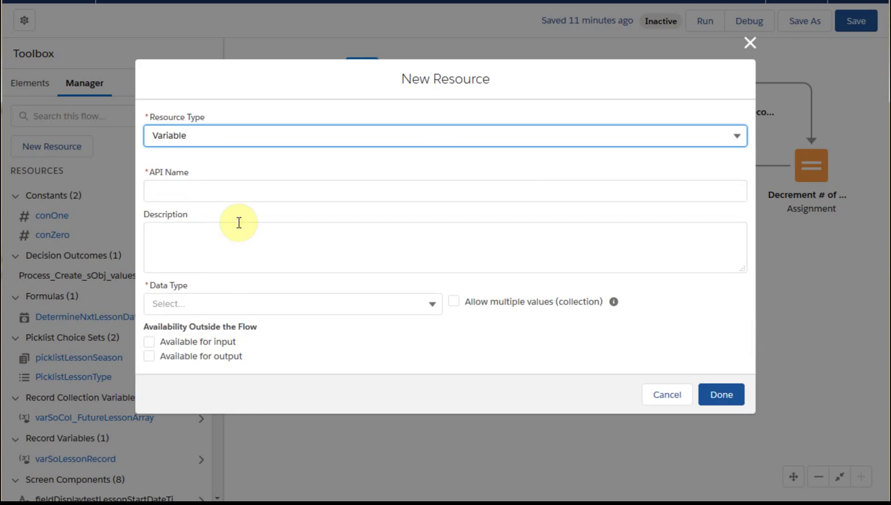
left_click(432, 305)
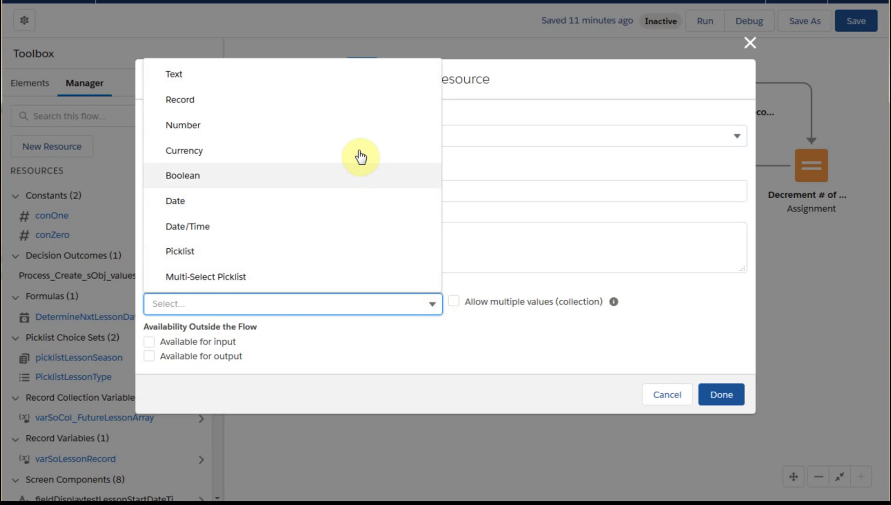
left_click(343, 102)
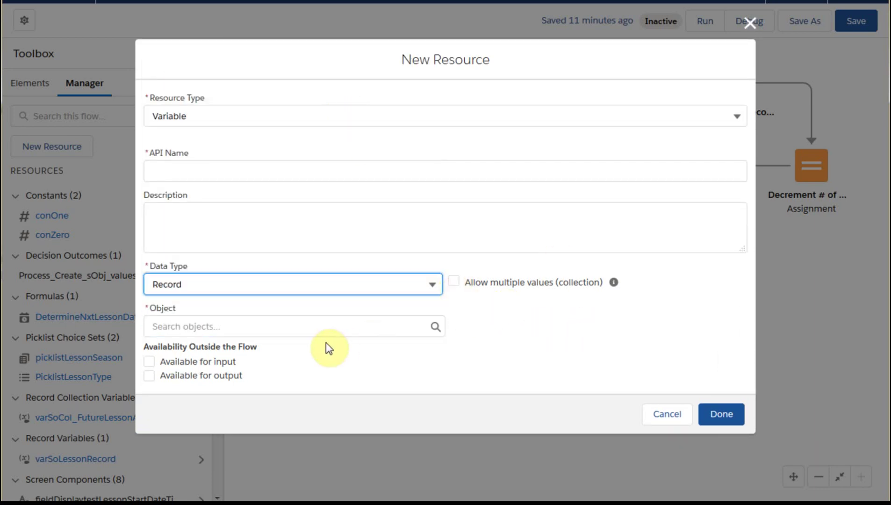
left_click(273, 318)
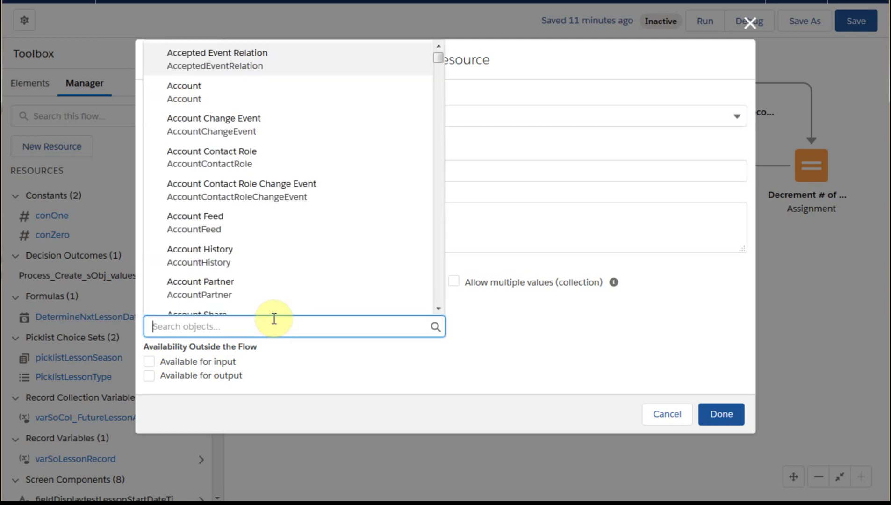
type("less")
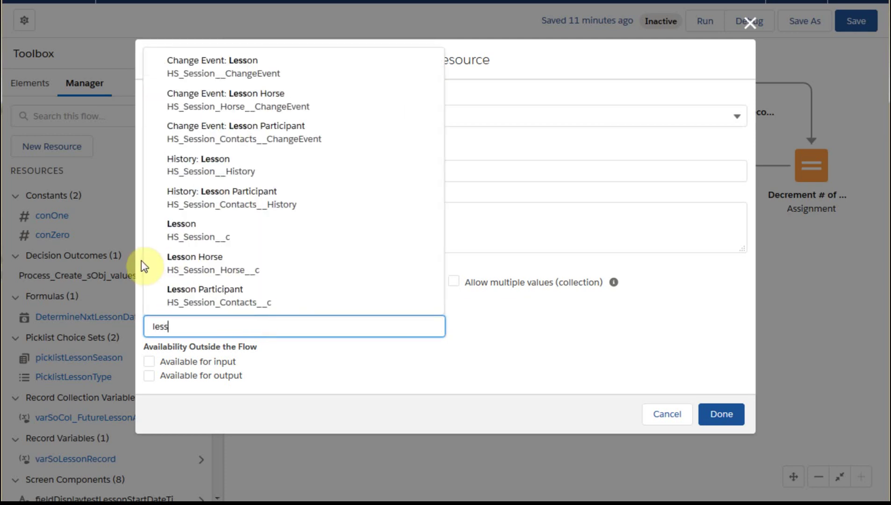
left_click(177, 228)
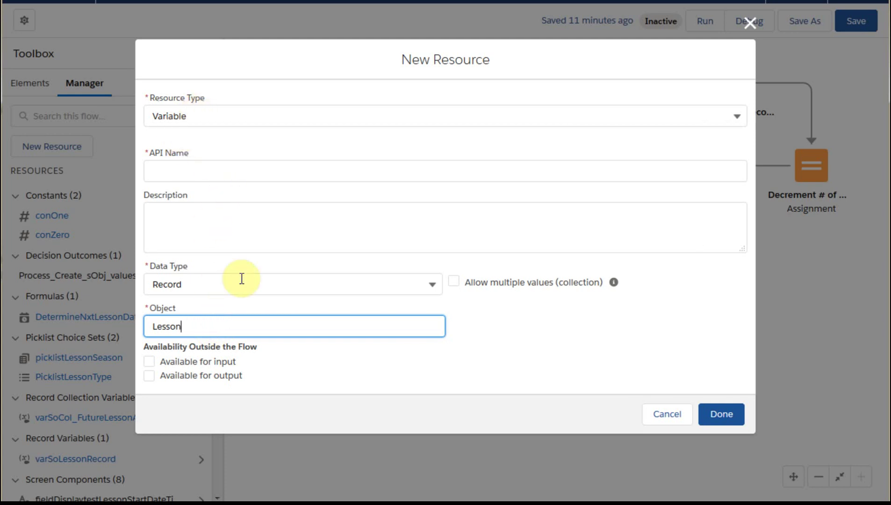
left_click(454, 281)
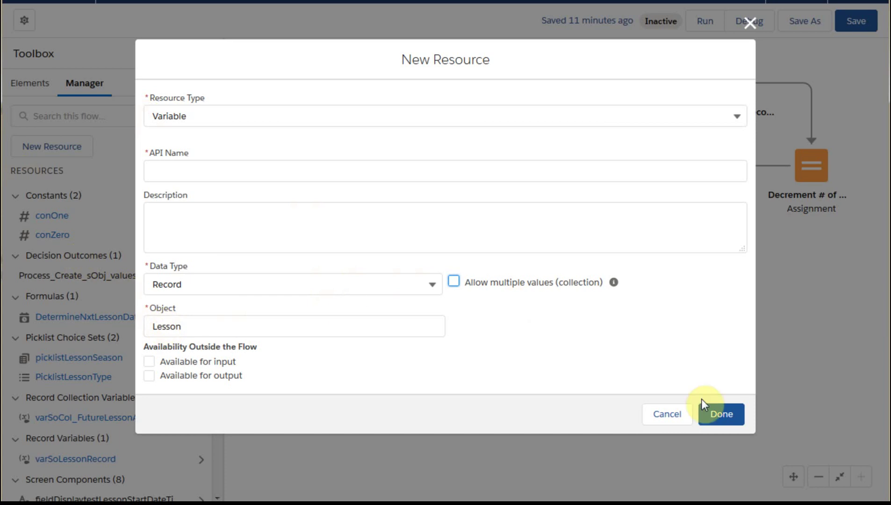
left_click(669, 416)
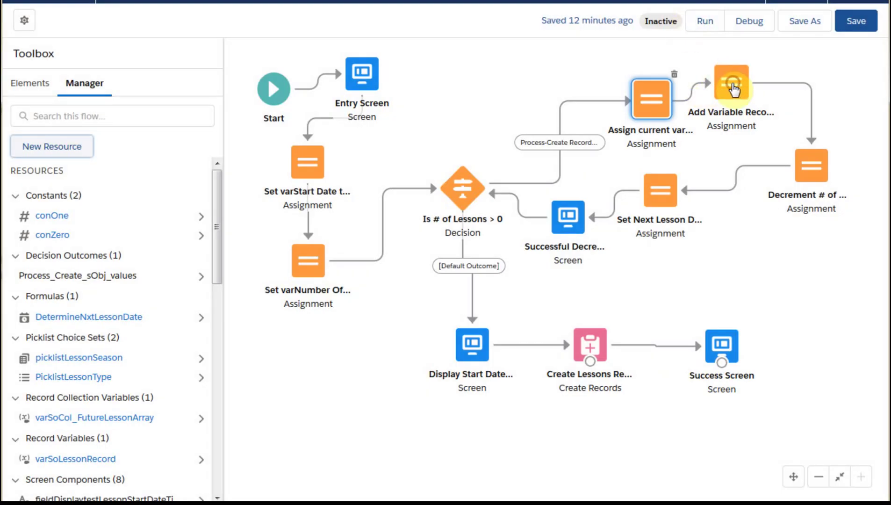
double_click(732, 87)
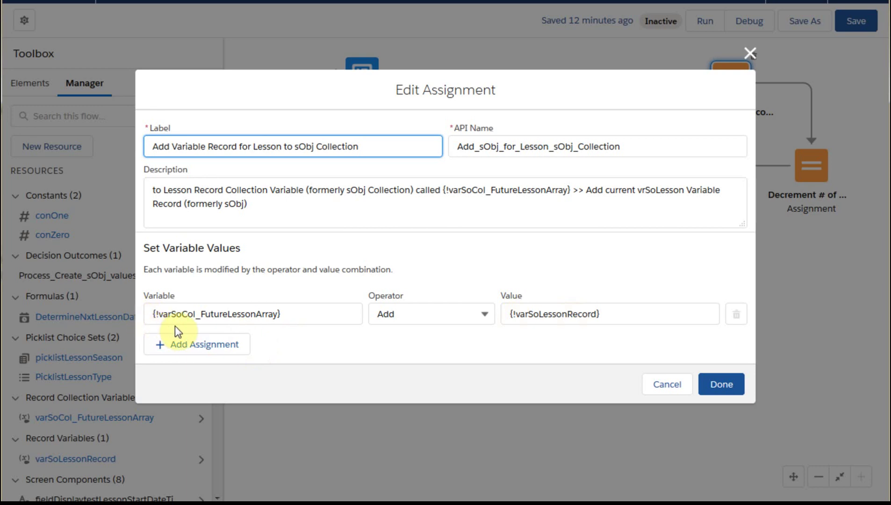
left_click(669, 387)
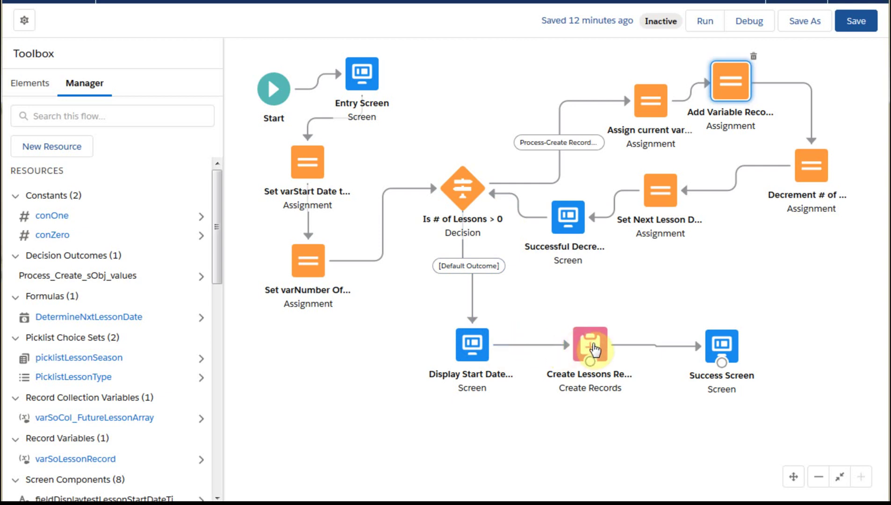
left_click(591, 346)
Point Create Lessons Records at the varSoCol_FutureLessonArray collection for multiple records, then save.
double_click(593, 344)
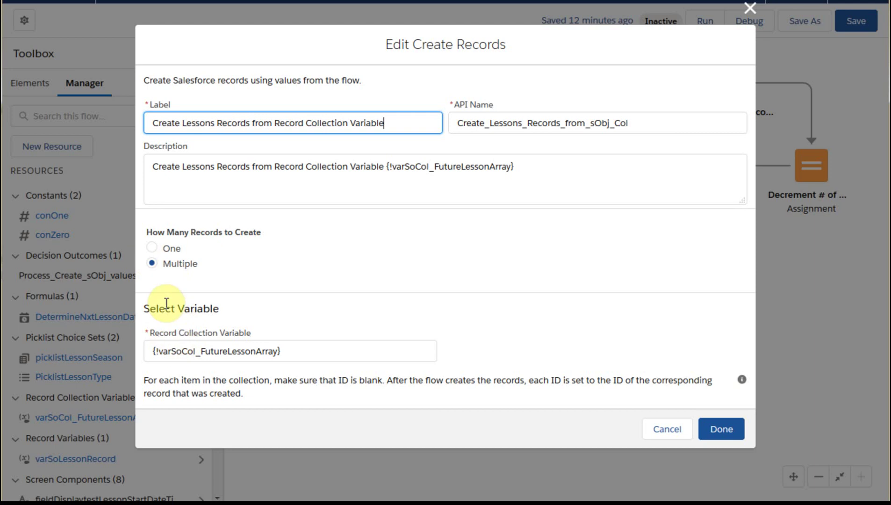
left_click(152, 247)
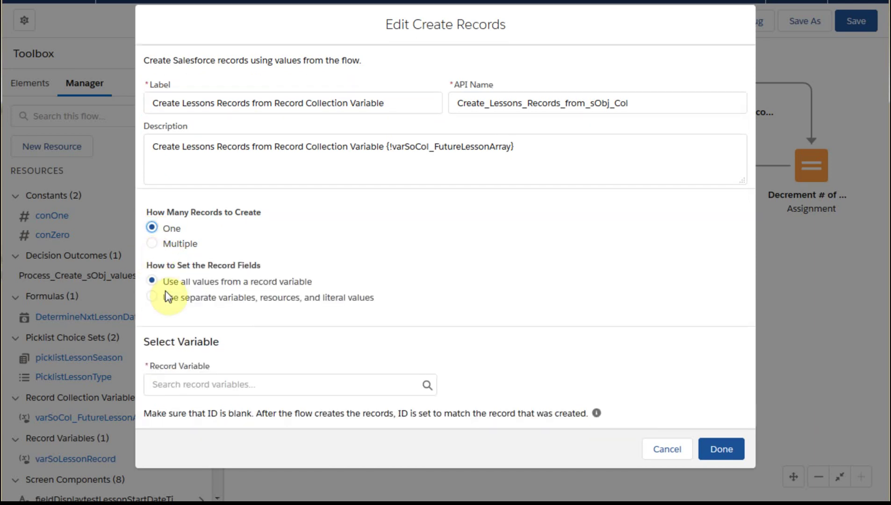
left_click(154, 244)
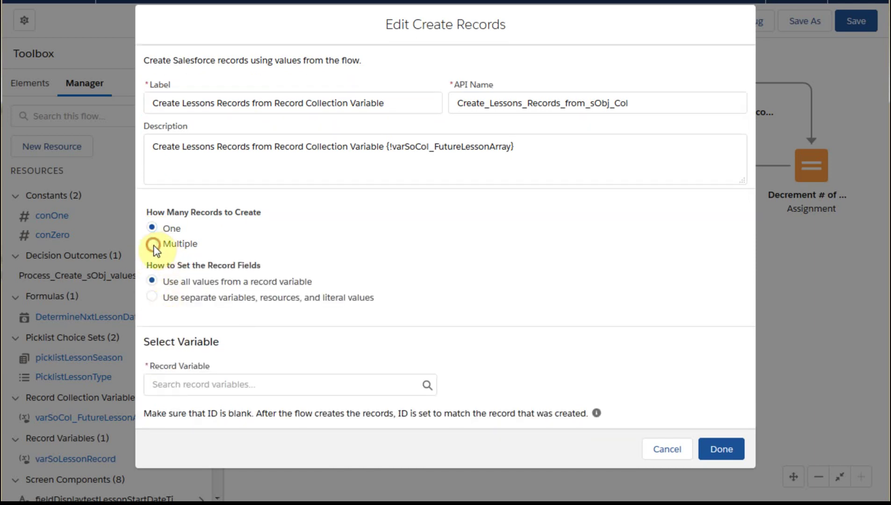
left_click(186, 352)
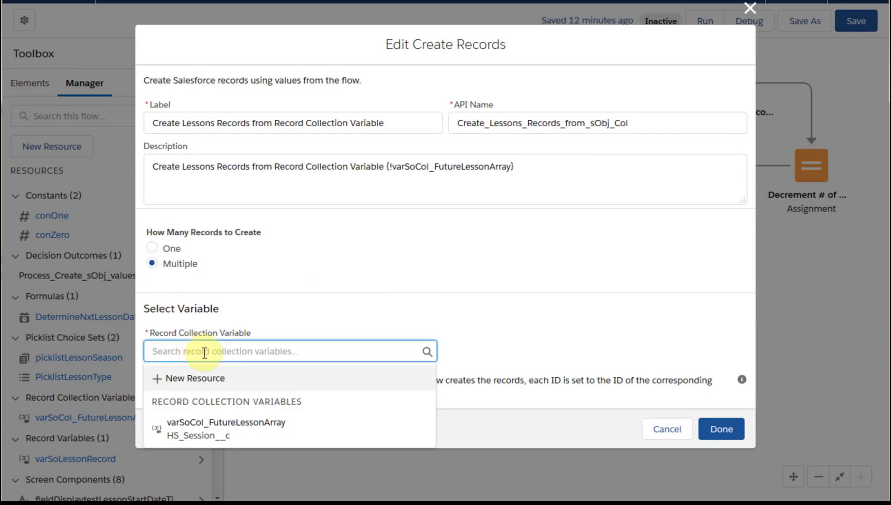
left_click(227, 425)
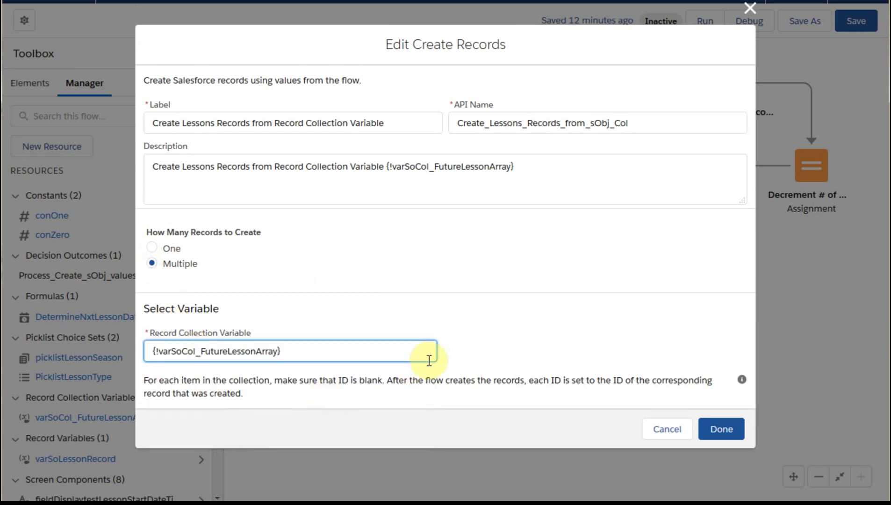
left_click(724, 430)
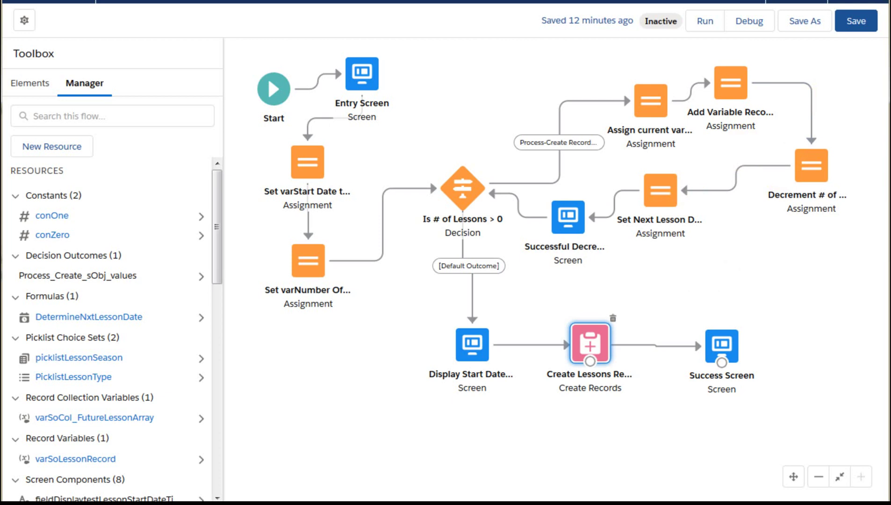
left_click(841, 29)
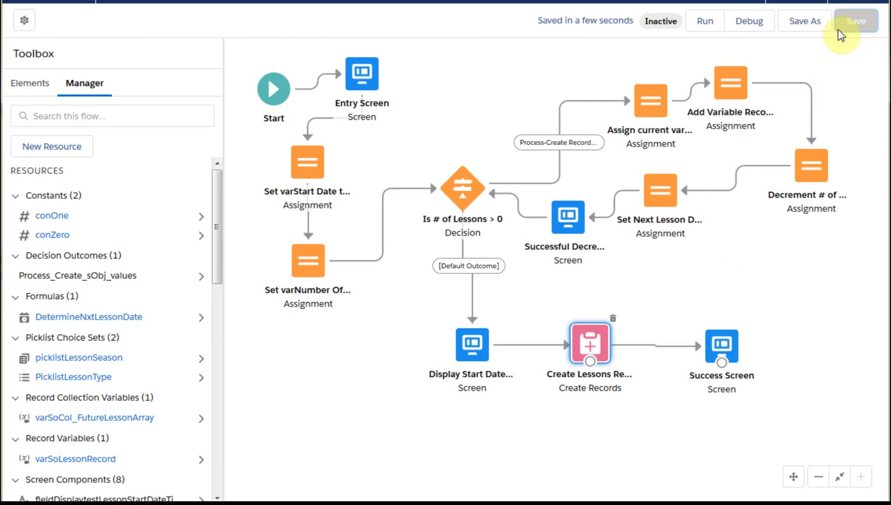
Run the flow for Maple School Mon from 2/21/2019, stepping through four weekly lessons to Finish.
left_click(701, 22)
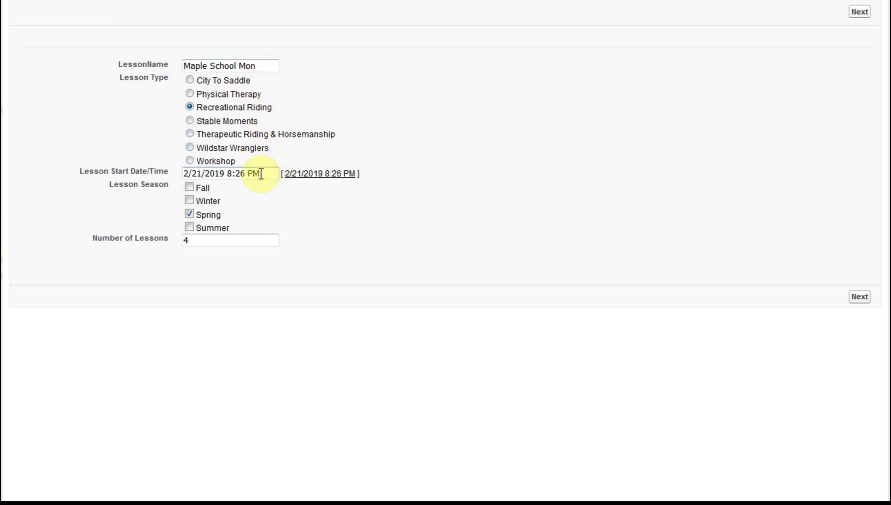
left_click(858, 303)
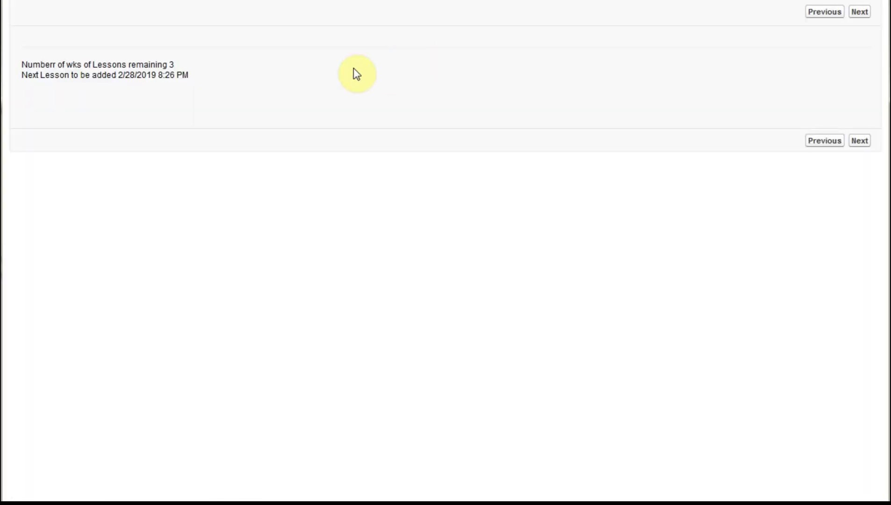
left_click(860, 141)
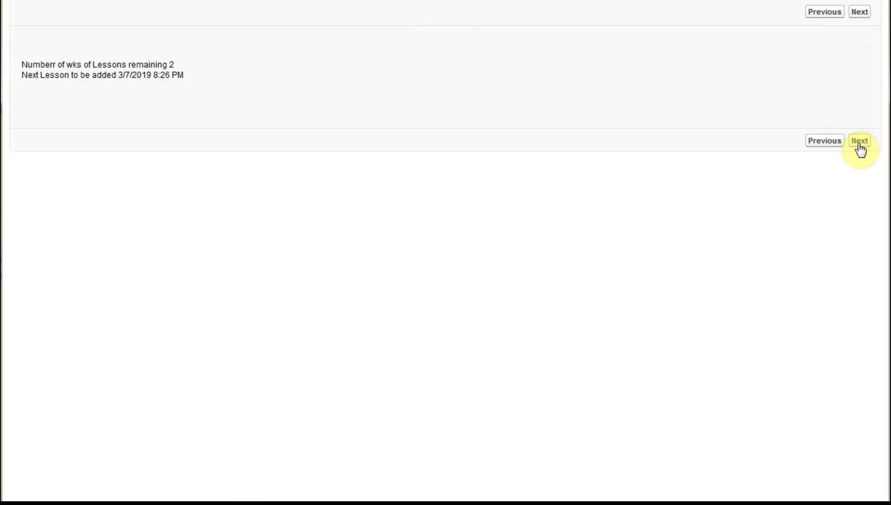
left_click(859, 142)
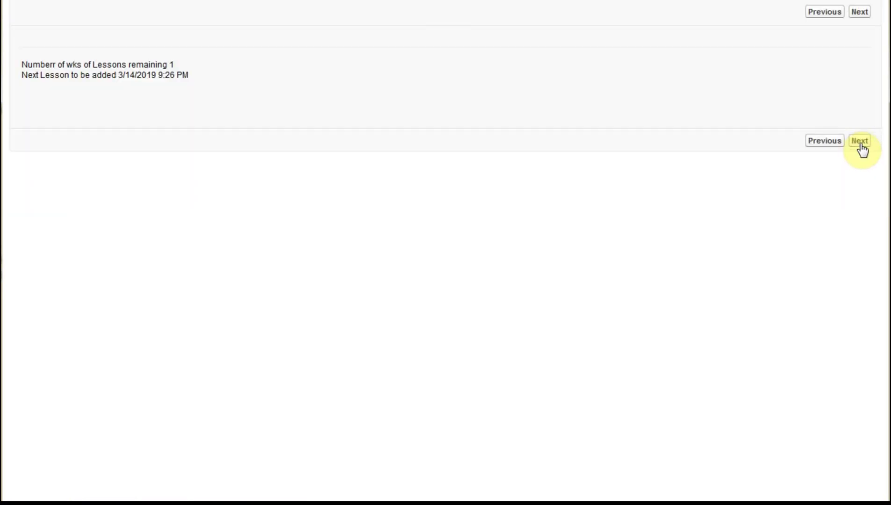
left_click(860, 142)
left_click(860, 141)
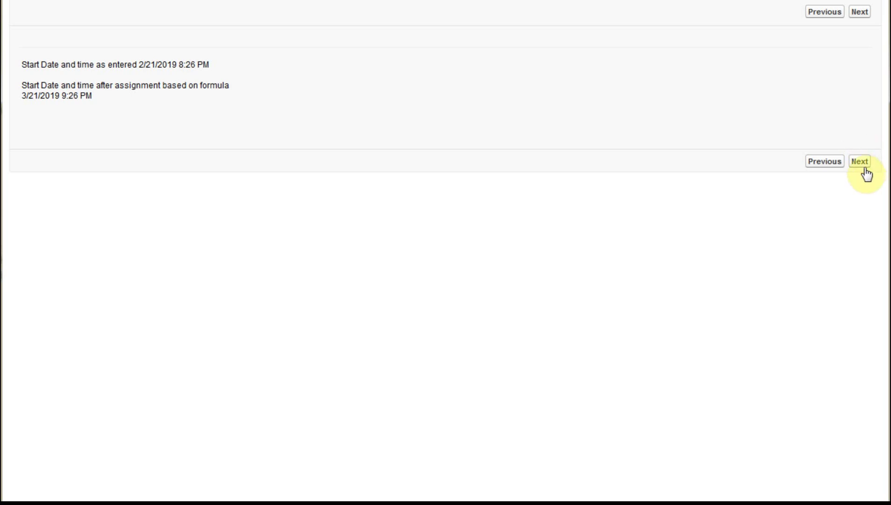
left_click(861, 163)
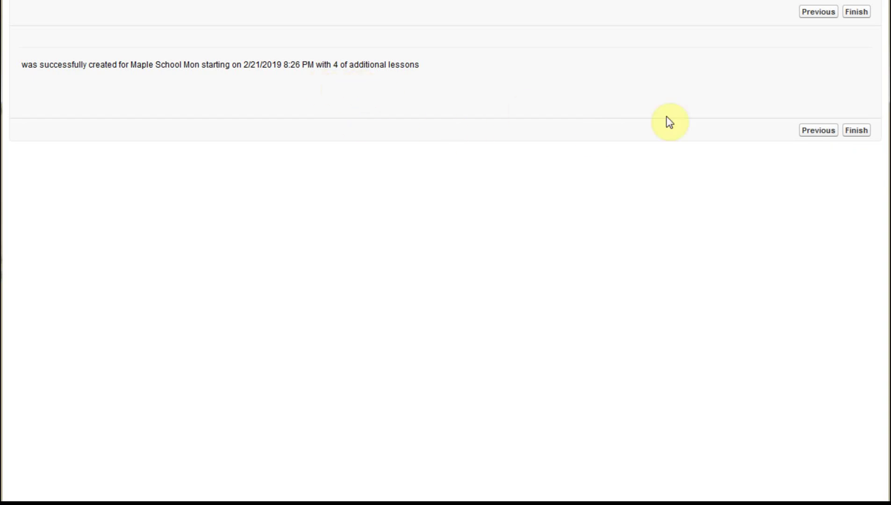
left_click(860, 131)
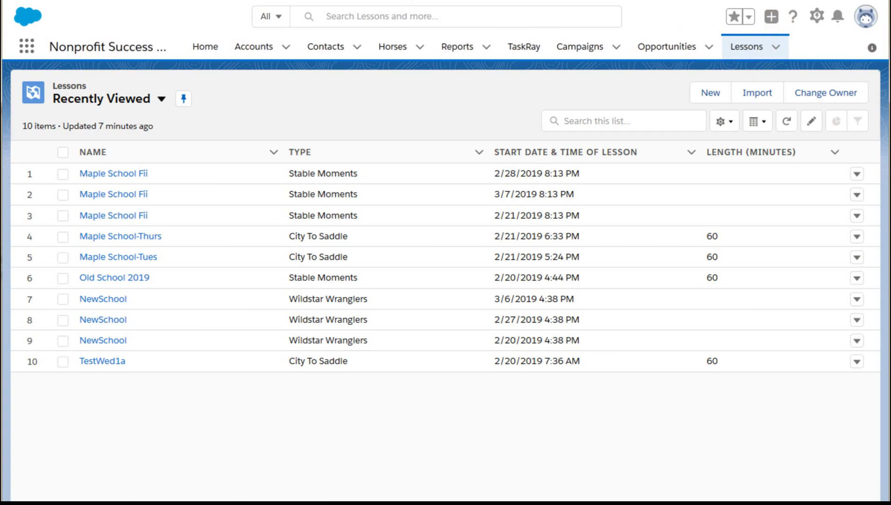
Reload the Lessons tab to show the newly created Maple School Mon lessons.
left_click(752, 53)
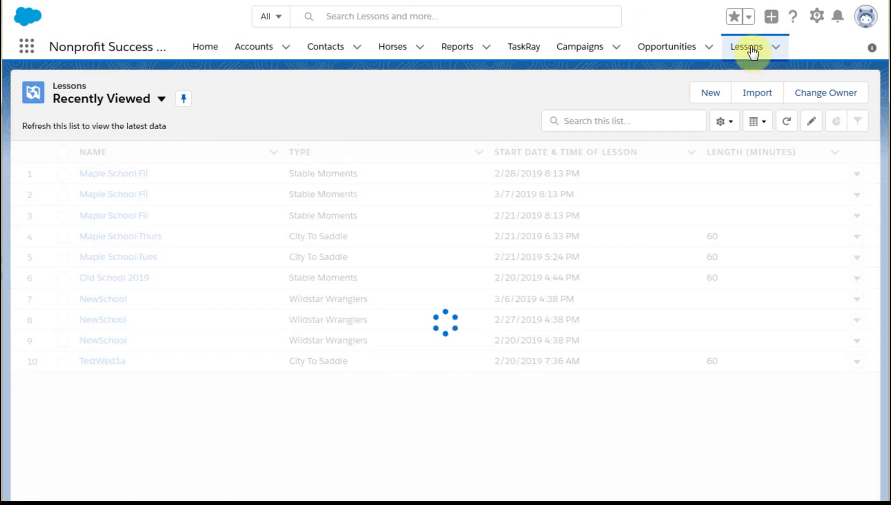